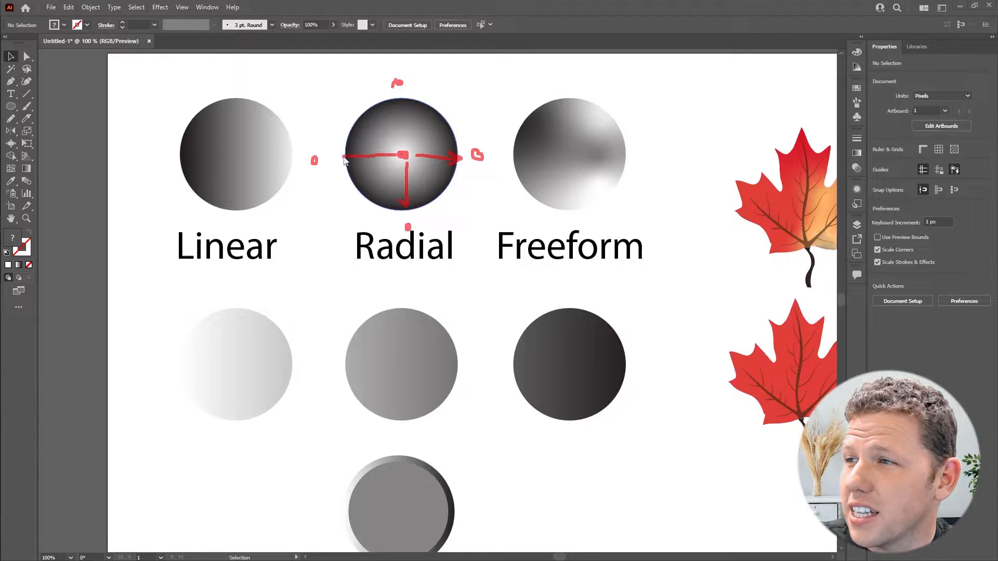
- Draw a circle about 172 px wide below the dark gray circle with the Ellipse tool
mouse_move(344, 161)
mouse_down()
mouse_move(333, 156)
mouse_move(340, 149)
mouse_up()
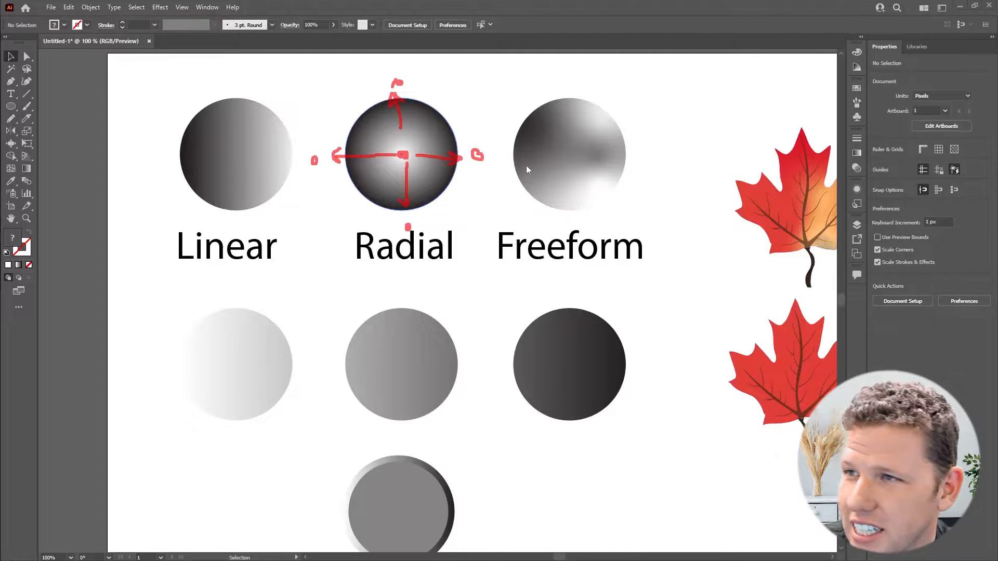
key(Escape)
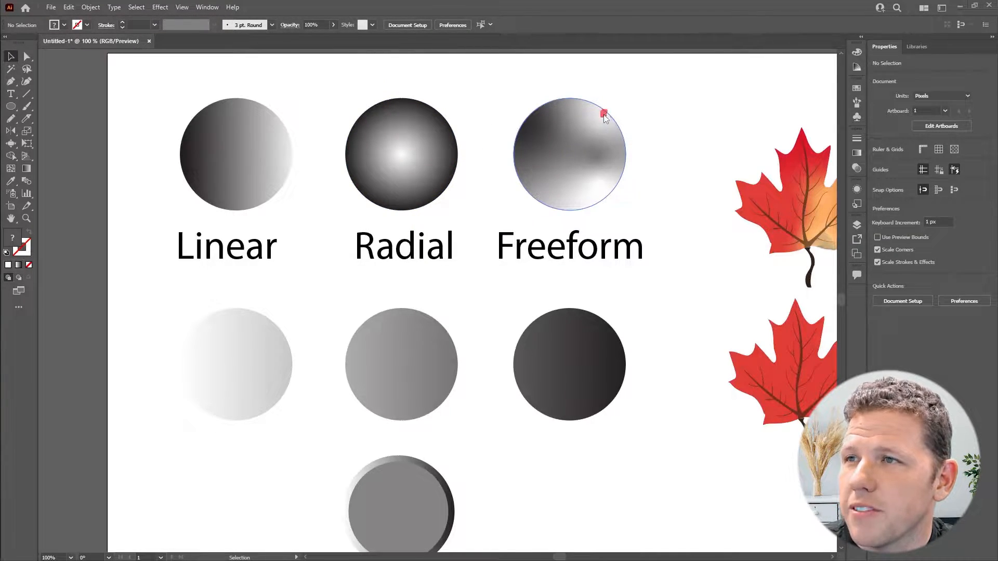
click(599, 200)
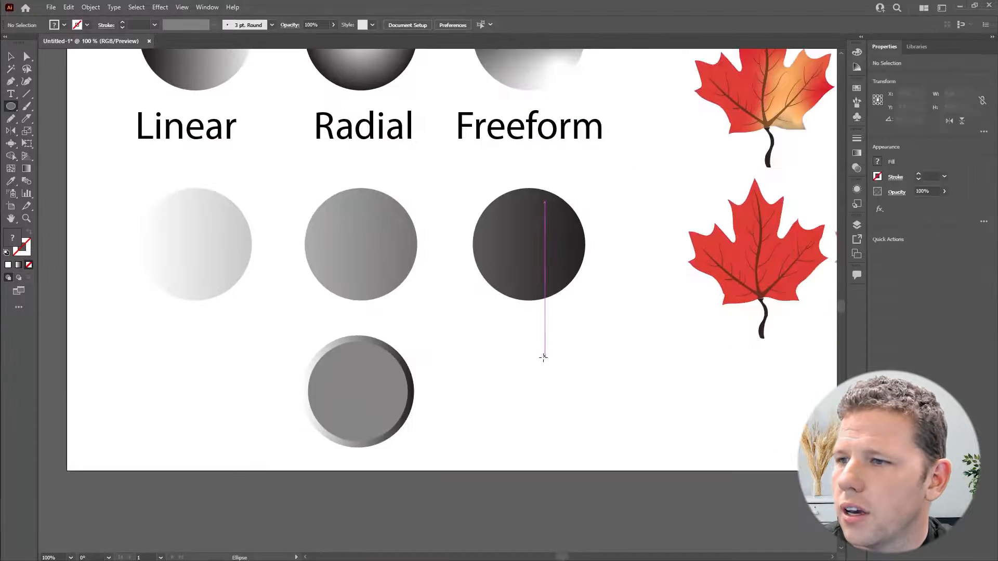
drag(544, 357, 625, 438)
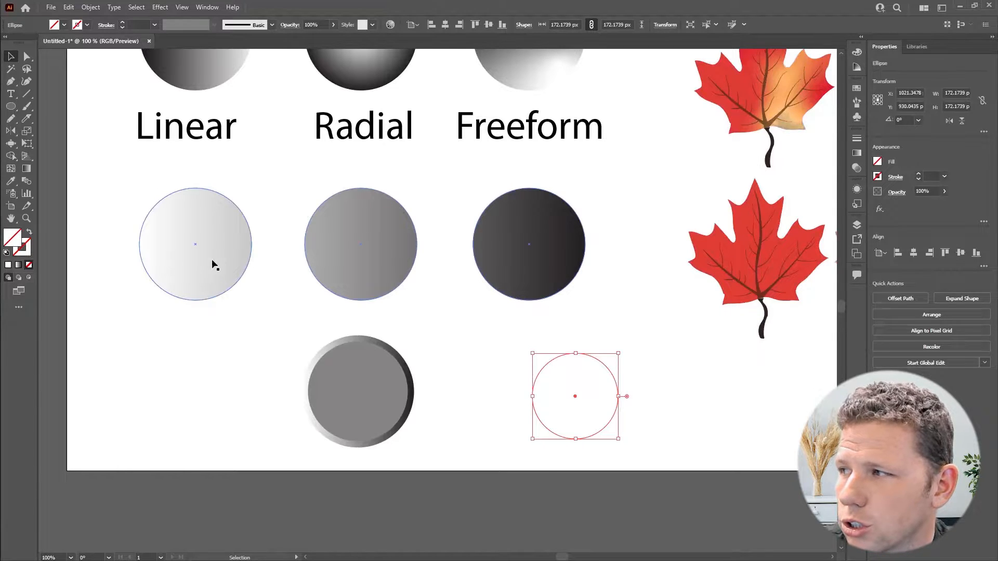
- Open the Gradient panel, apply a linear gradient to the new circle and set its angle to 90°
click(857, 153)
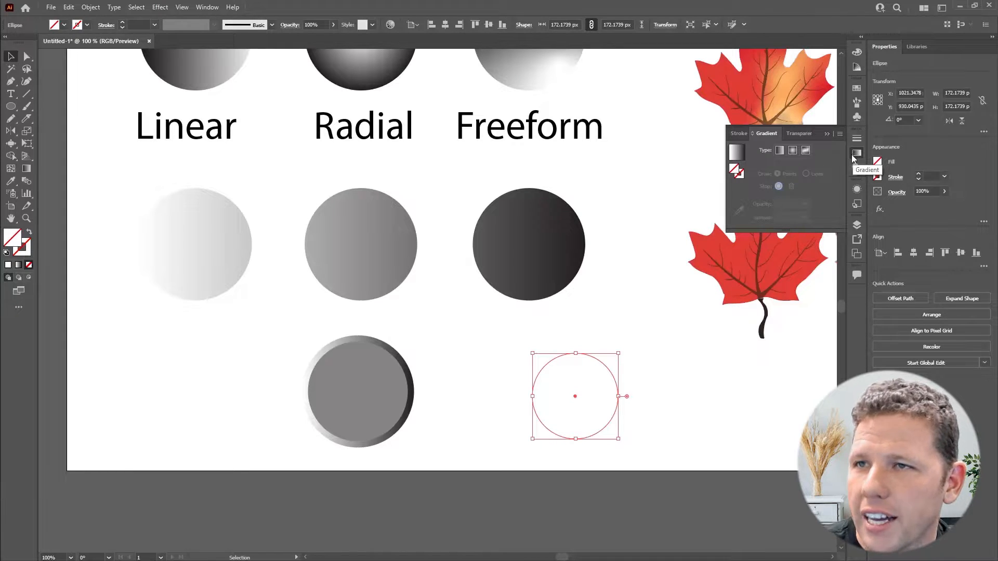
click(207, 7)
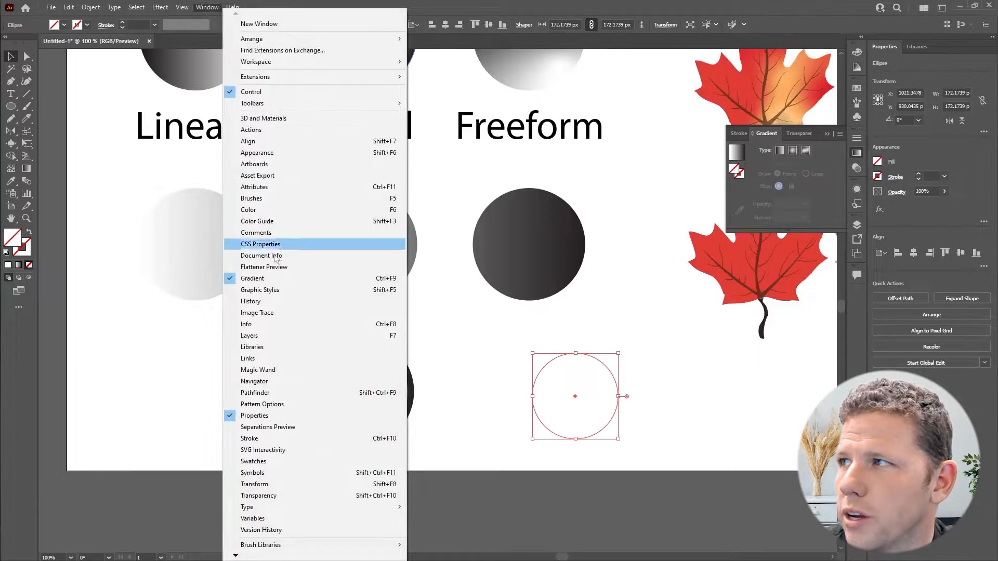
click(831, 155)
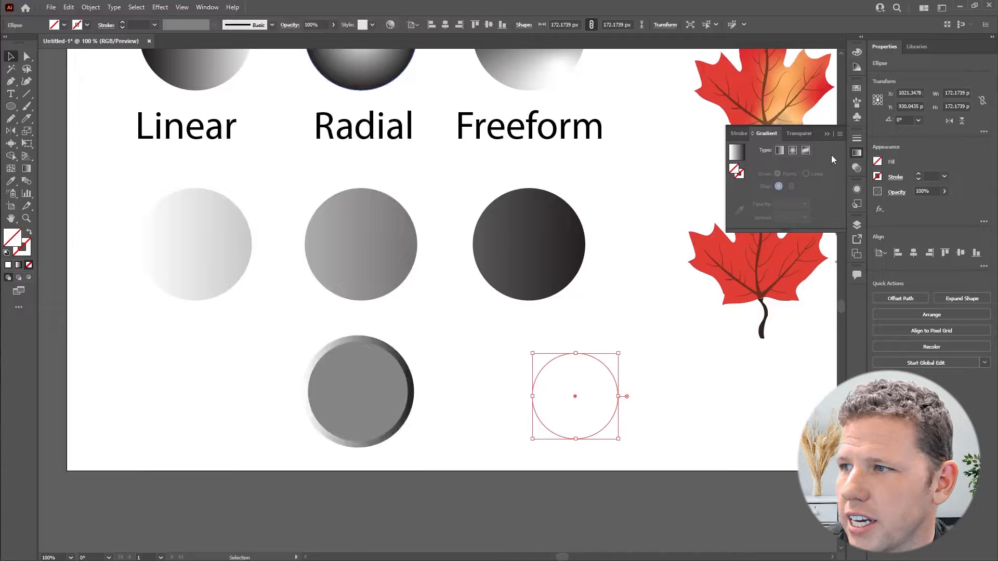
click(779, 151)
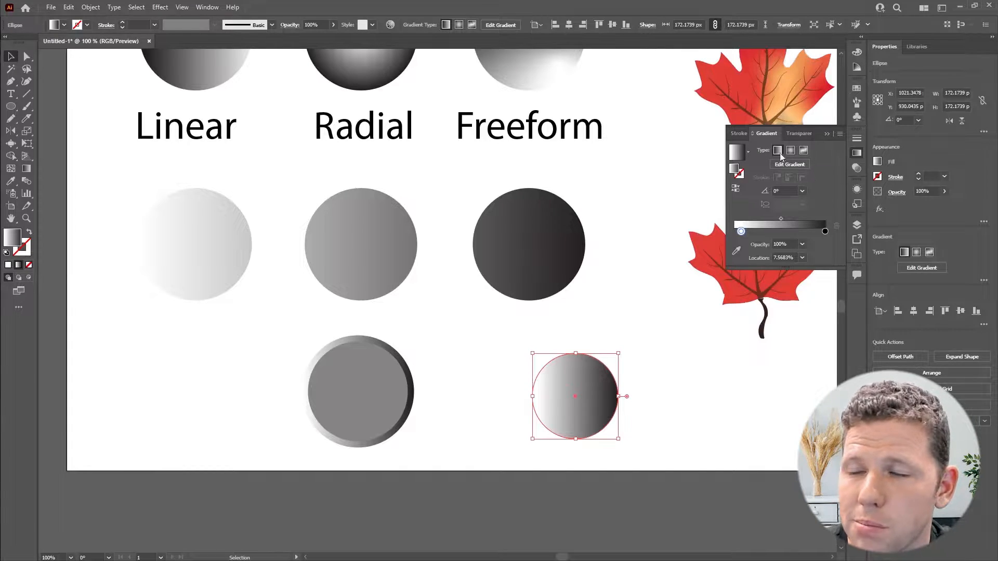
drag(747, 120, 720, 290)
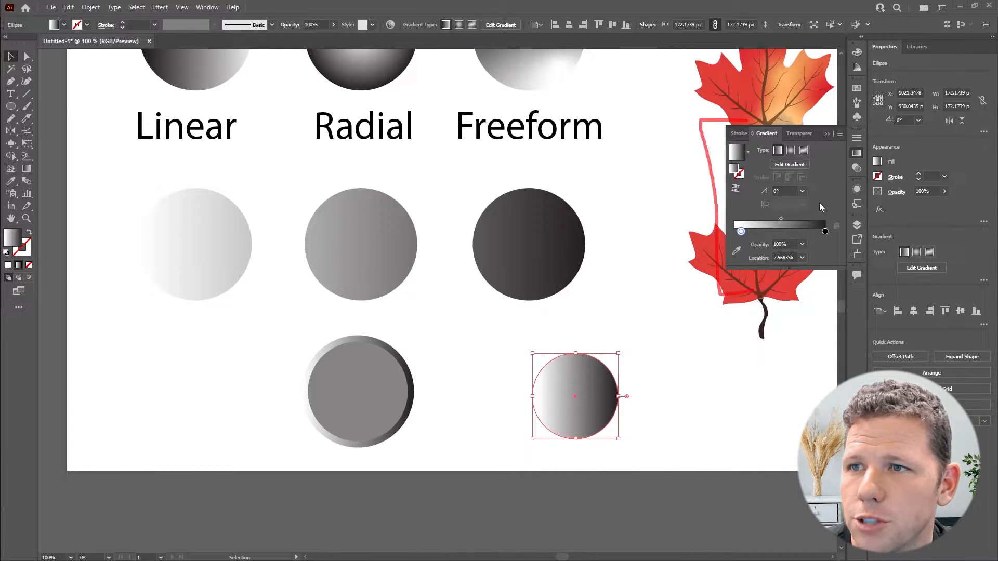
click(802, 192)
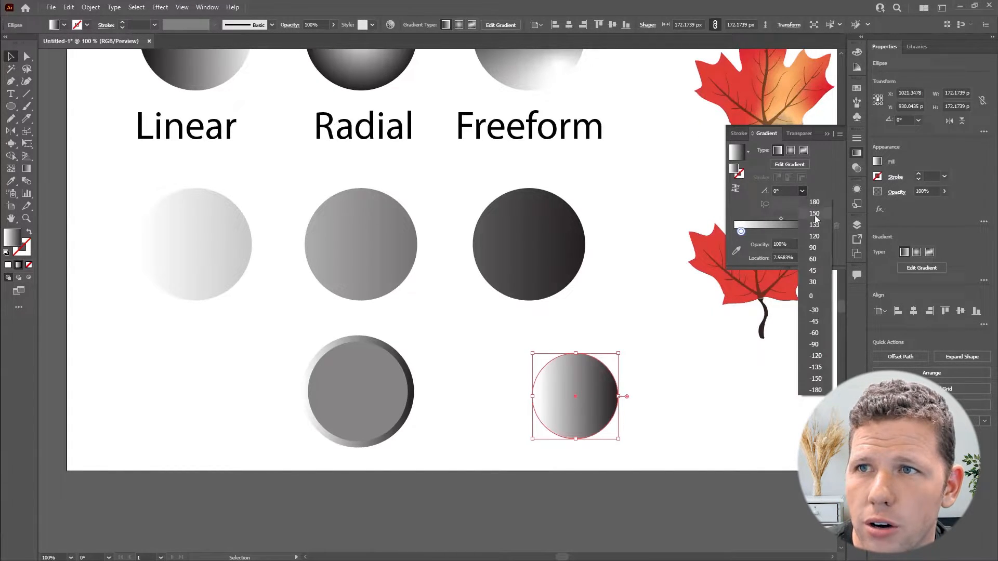
click(813, 248)
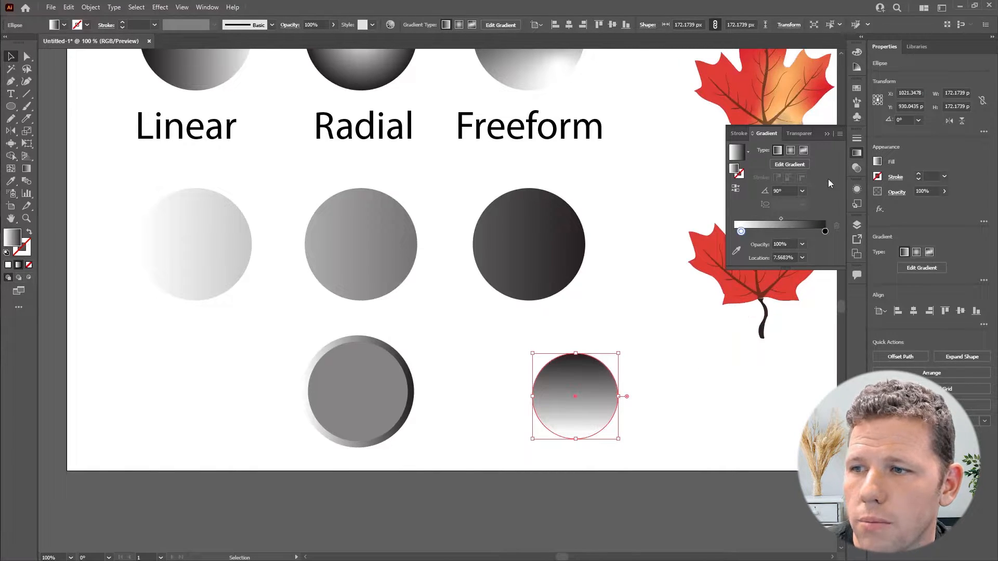
- Move a gradient stop to the slider's end and add a new blue #4015ff stop at about 35%
drag(742, 232, 825, 232)
click(825, 232)
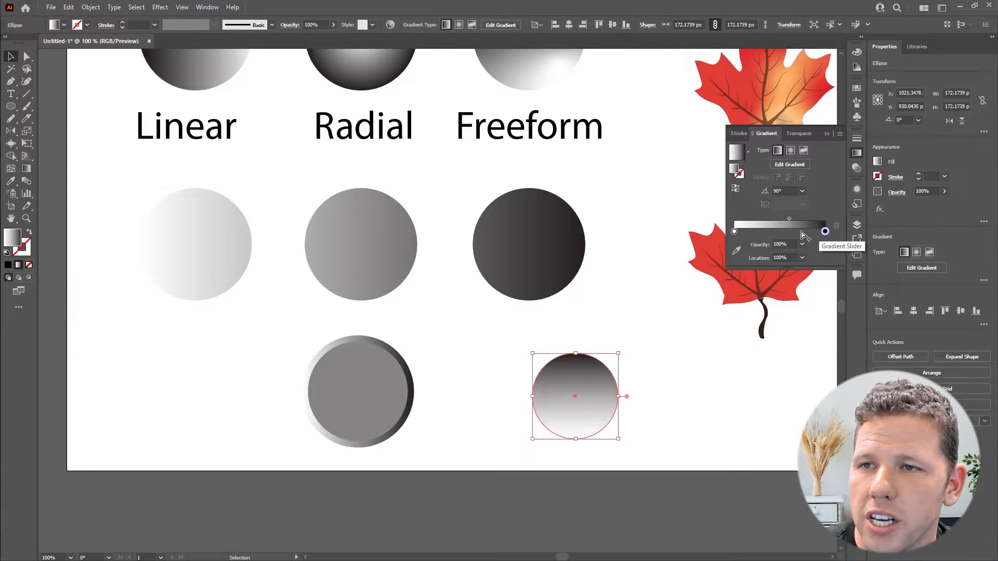
click(766, 233)
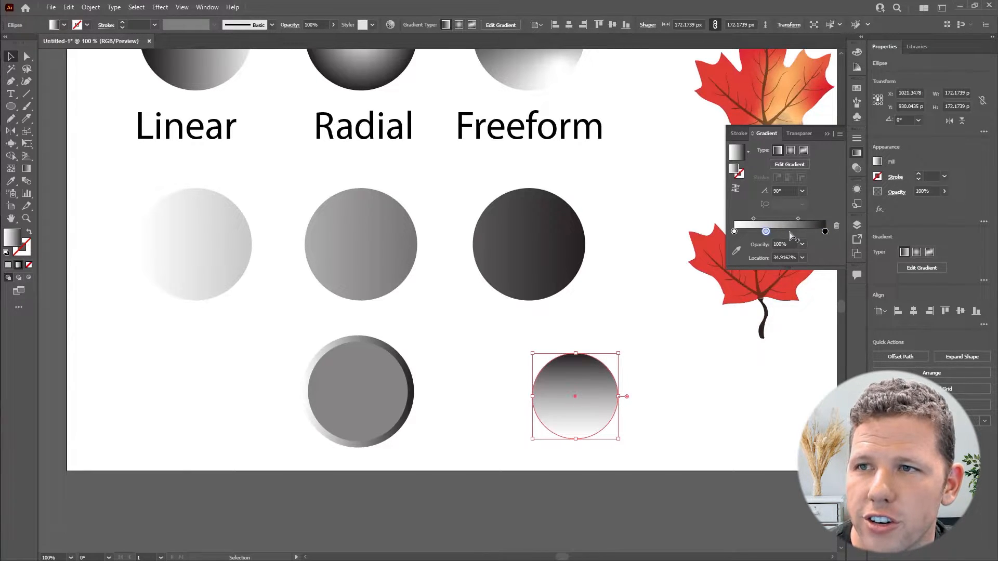
double_click(766, 232)
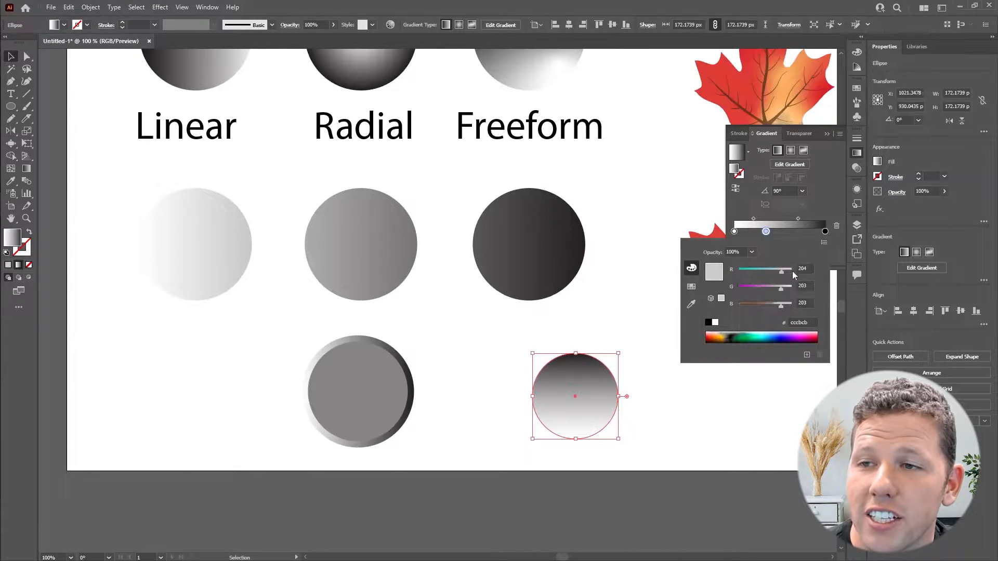
click(786, 335)
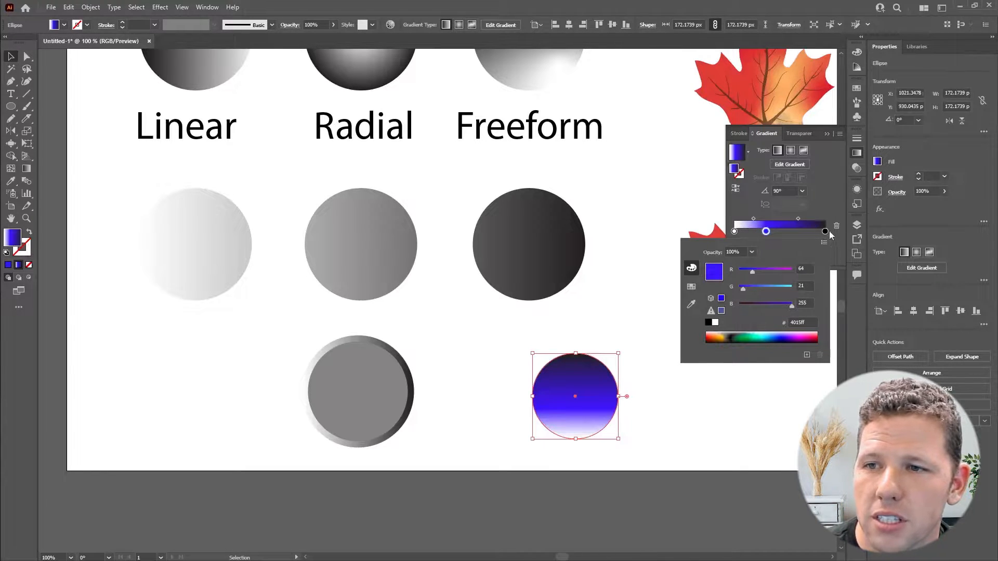
click(828, 204)
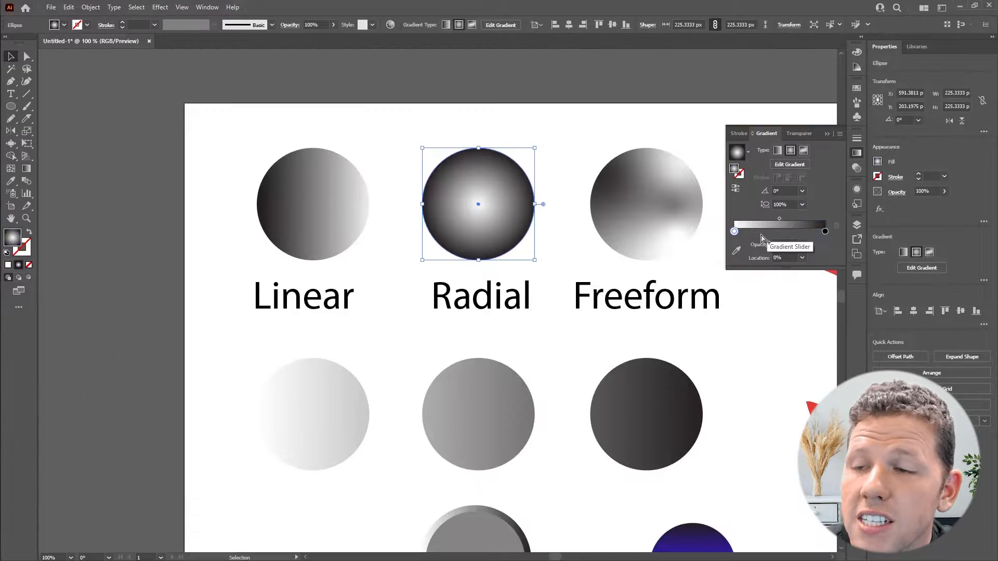
- Switch the radial circle's first gradient stop to RGB and color it green #00e922
double_click(734, 232)
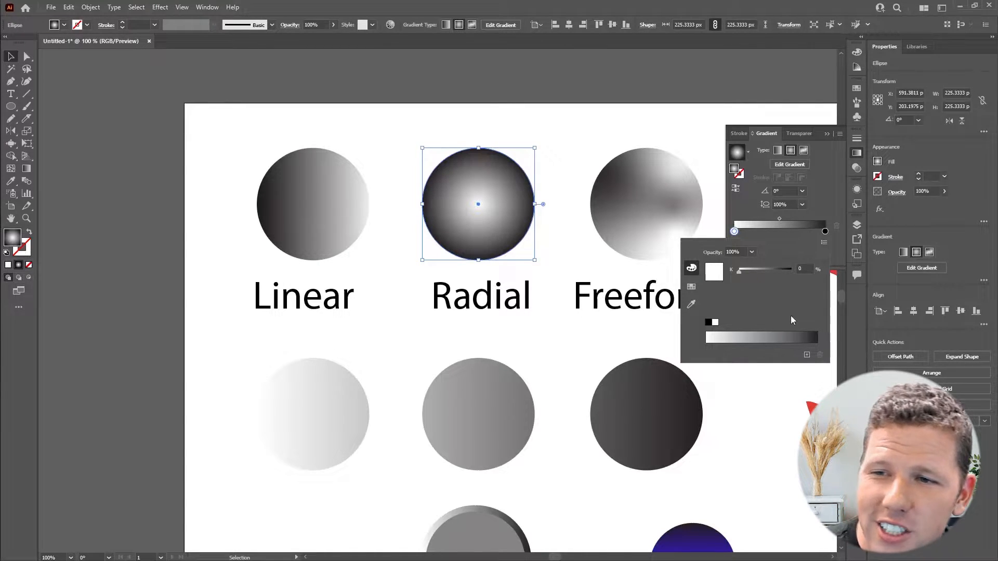
click(823, 243)
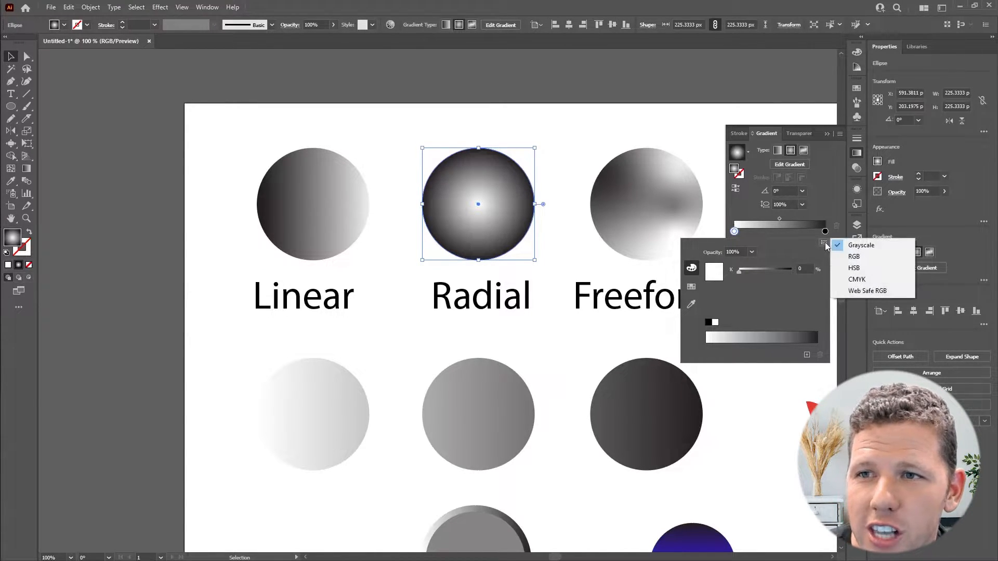
click(855, 256)
drag(796, 336, 748, 335)
click(784, 323)
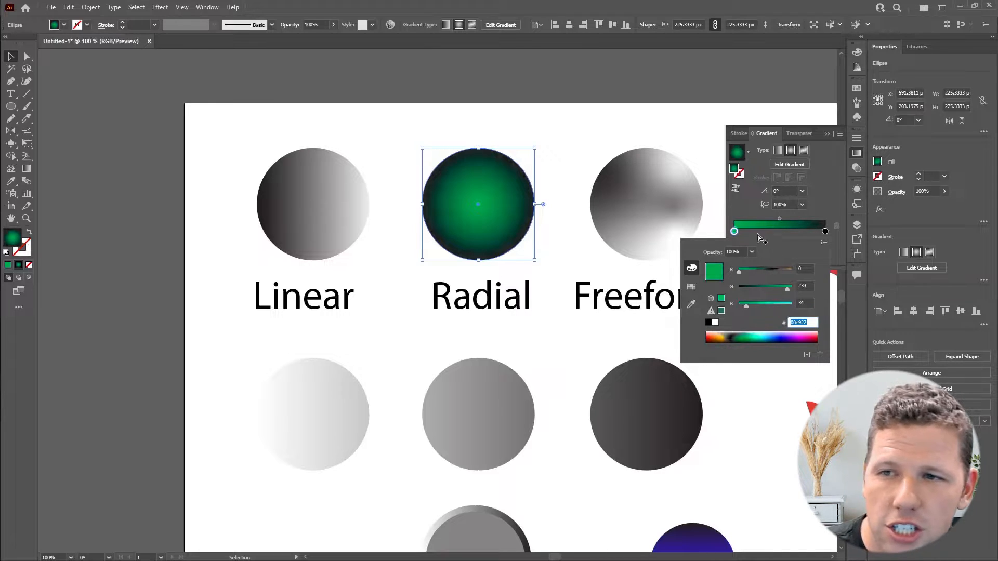
click(710, 153)
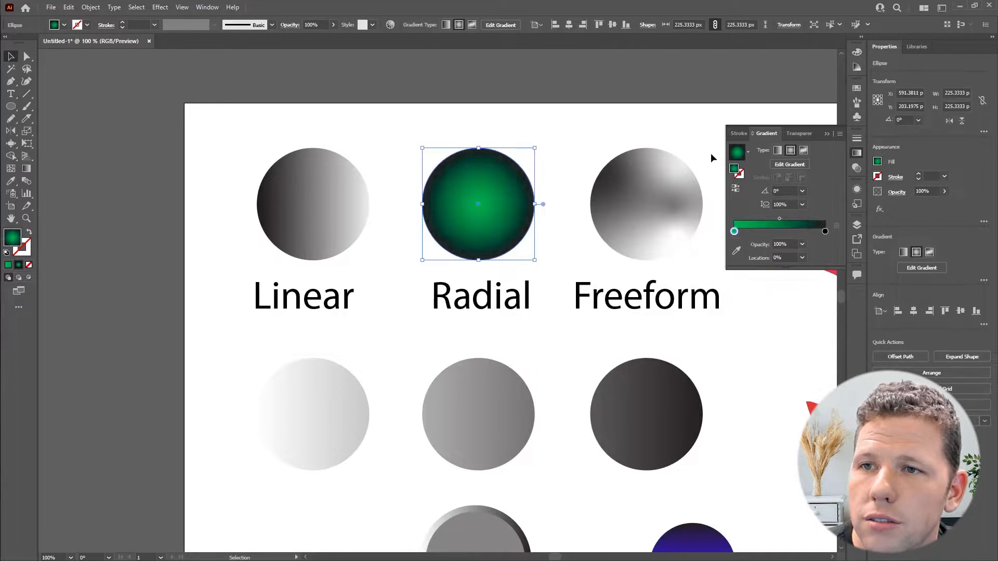
- Edit the radial gradient on the canvas, enlarging its radius and moving its center up and right
click(799, 165)
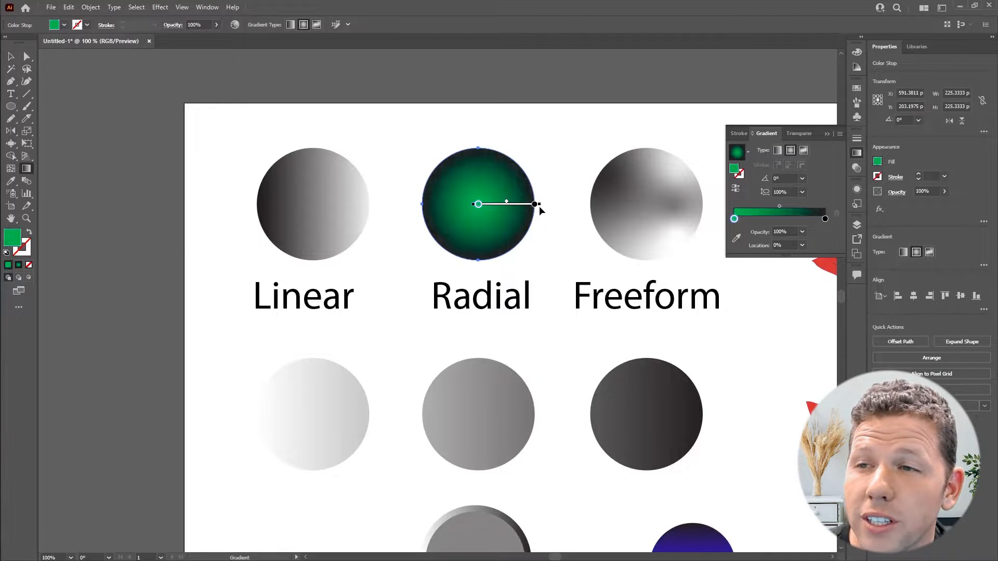
drag(539, 204, 553, 204)
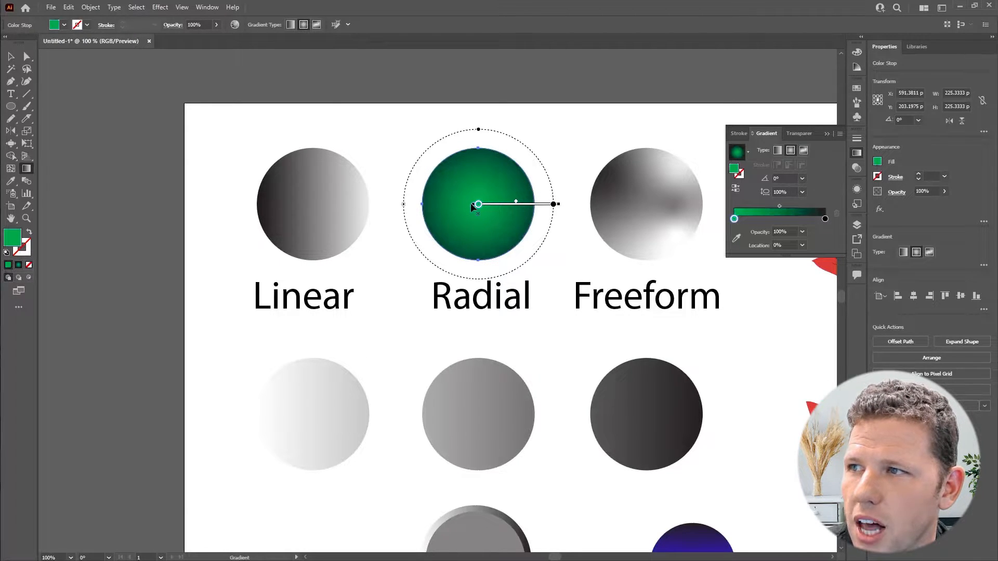
drag(555, 204, 540, 252)
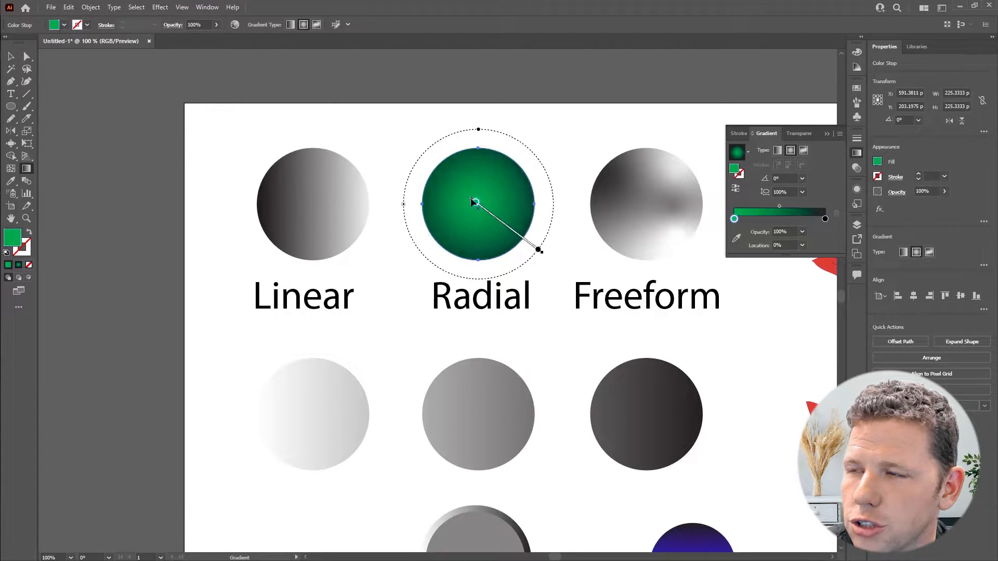
mouse_move(471, 199)
mouse_down()
mouse_move(466, 188)
mouse_move(472, 201)
mouse_move(454, 198)
mouse_move(472, 170)
mouse_move(498, 189)
mouse_move(488, 194)
mouse_move(500, 178)
mouse_up()
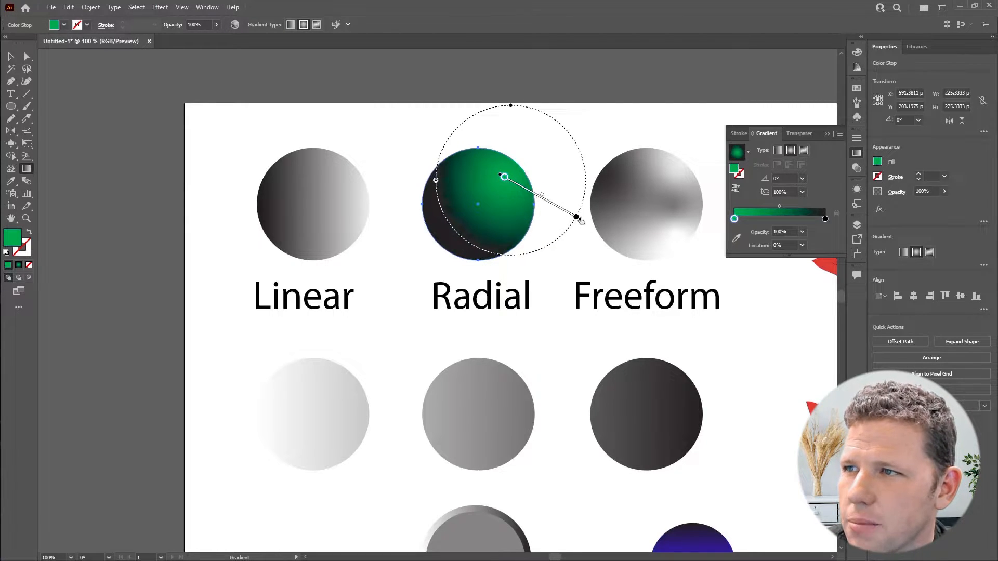
drag(581, 221, 454, 184)
- Set the radial gradient's outer stop to bright blue in RGB mode
double_click(534, 206)
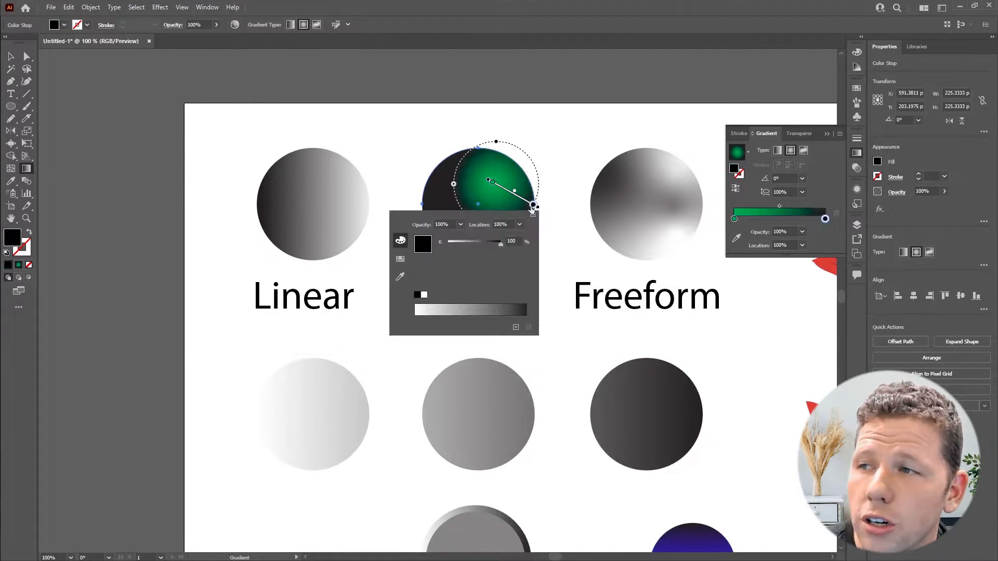
click(533, 215)
click(559, 231)
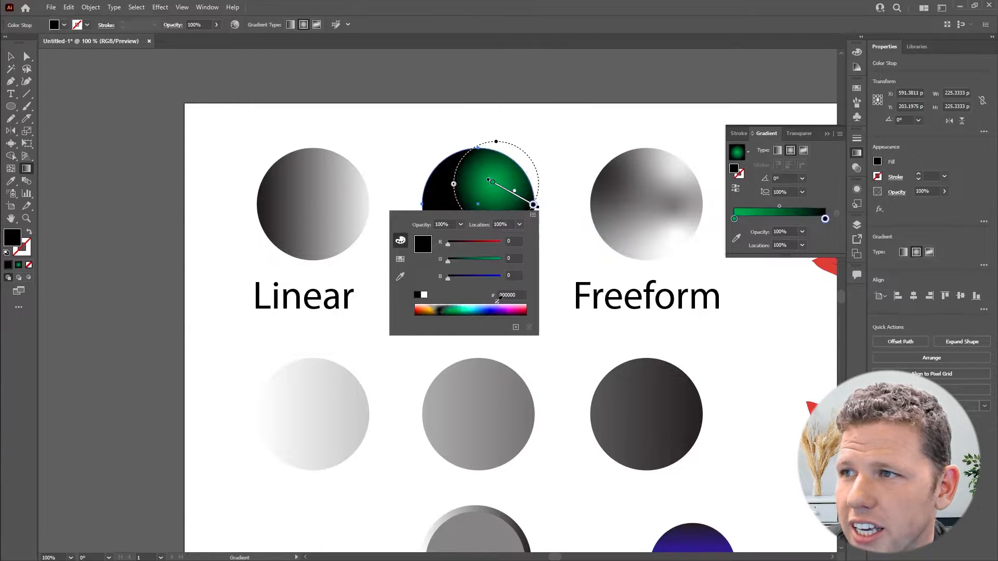
click(493, 306)
click(554, 187)
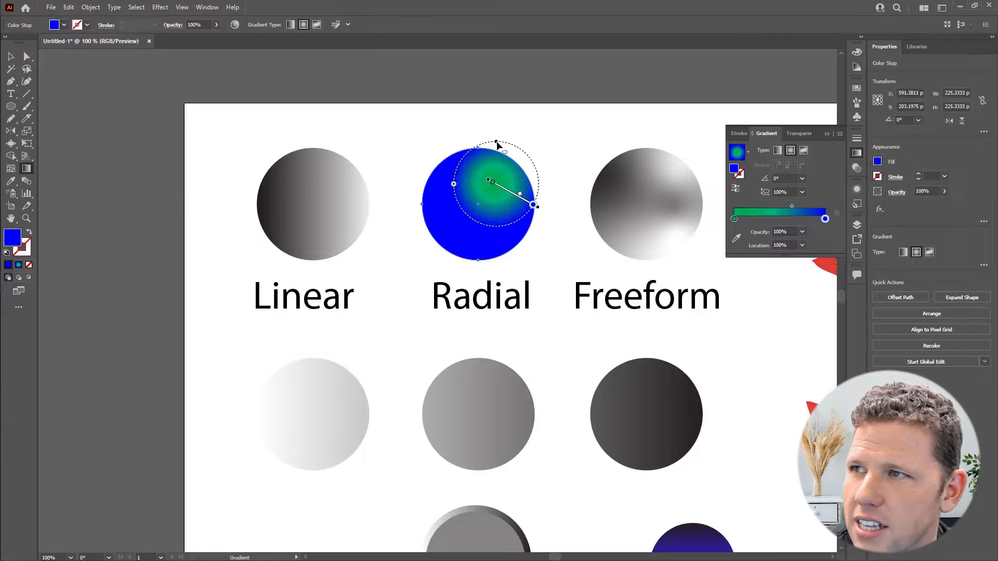
- Stretch the radial gradient into an ellipse and rotate it to about -142°
drag(496, 145, 502, 121)
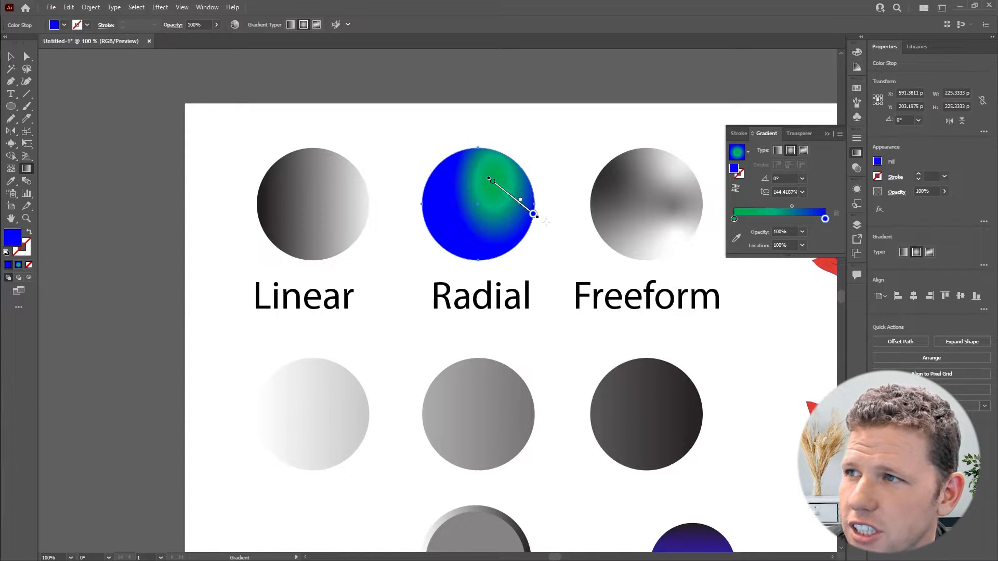
drag(541, 219, 542, 215)
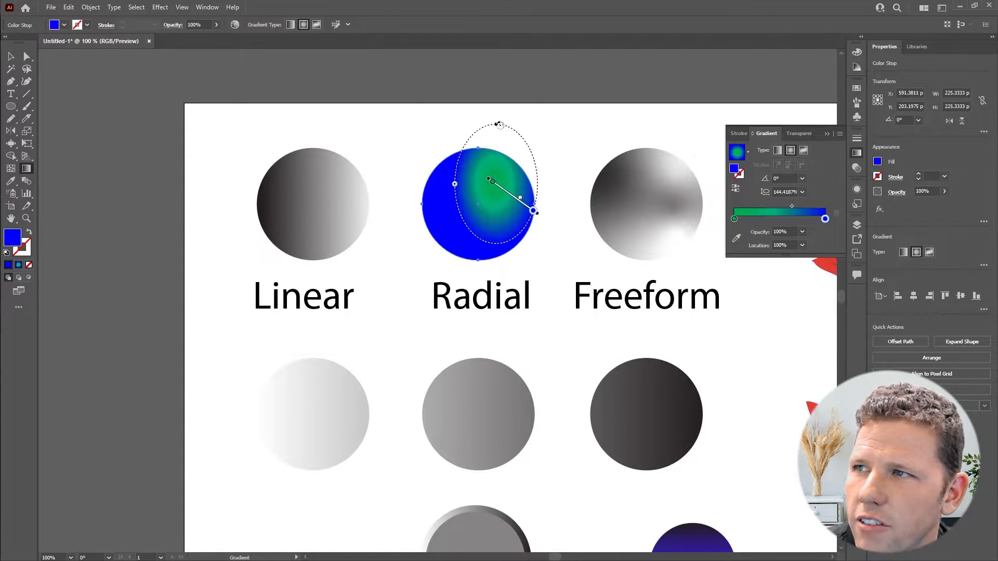
drag(499, 125, 551, 266)
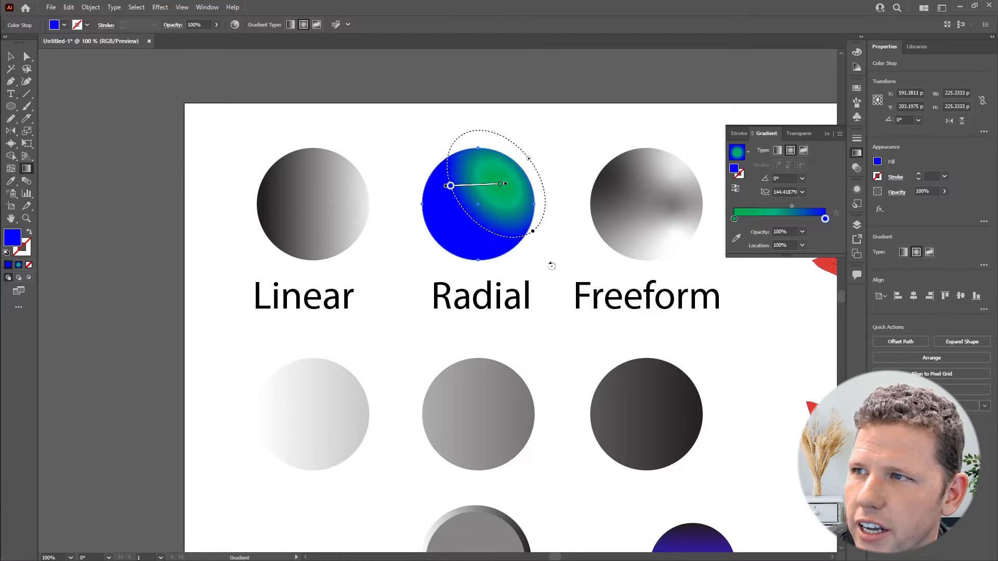
drag(506, 182, 506, 181)
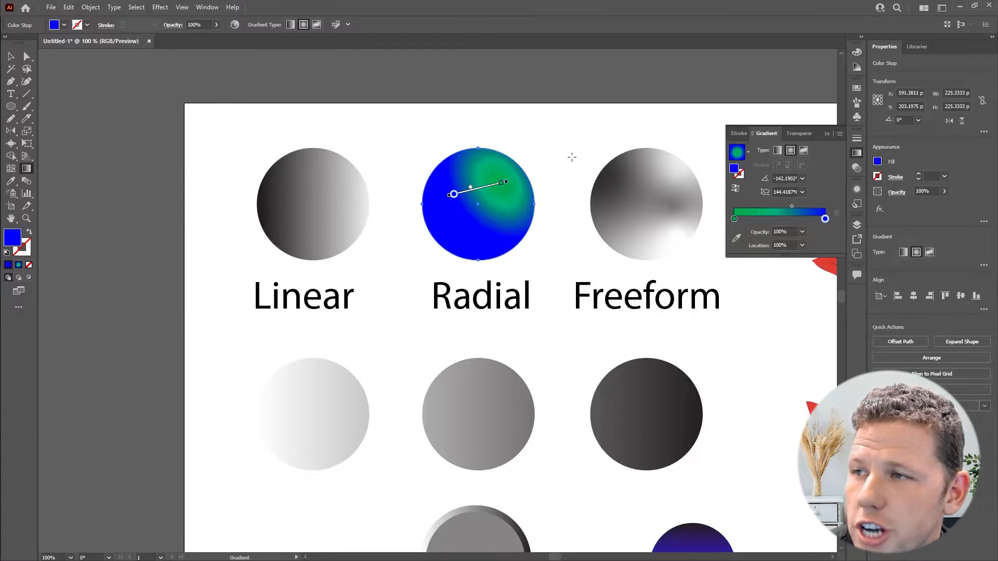
- Select the freeform circle, edit its gradient, and move one color point toward the center
key(v)
click(659, 211)
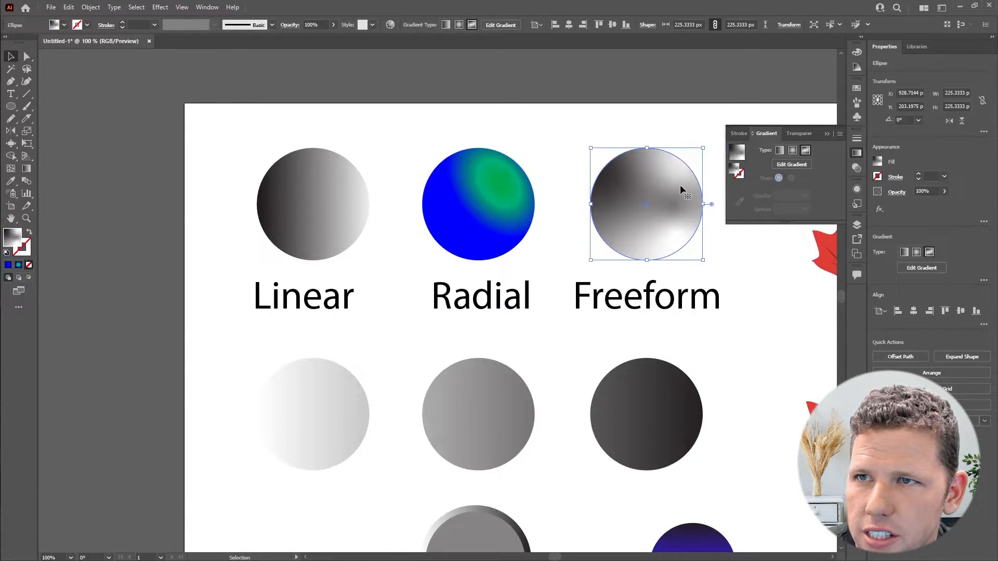
click(801, 165)
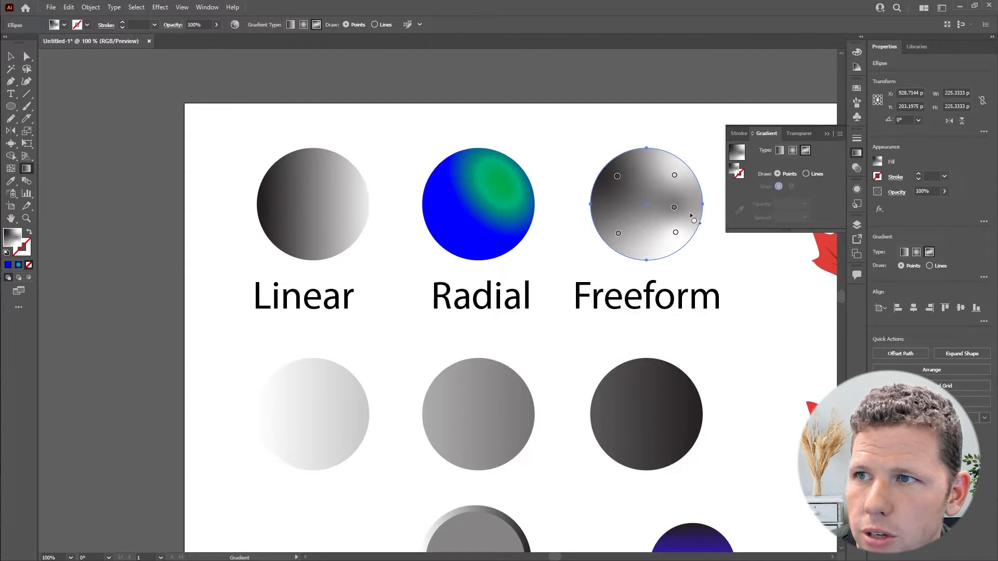
click(674, 208)
mouse_move(674, 208)
mouse_down()
mouse_move(637, 196)
mouse_move(656, 204)
mouse_up()
- Open the color of a freeform color point, switch its picker to RGB, and set the point to blue
double_click(656, 203)
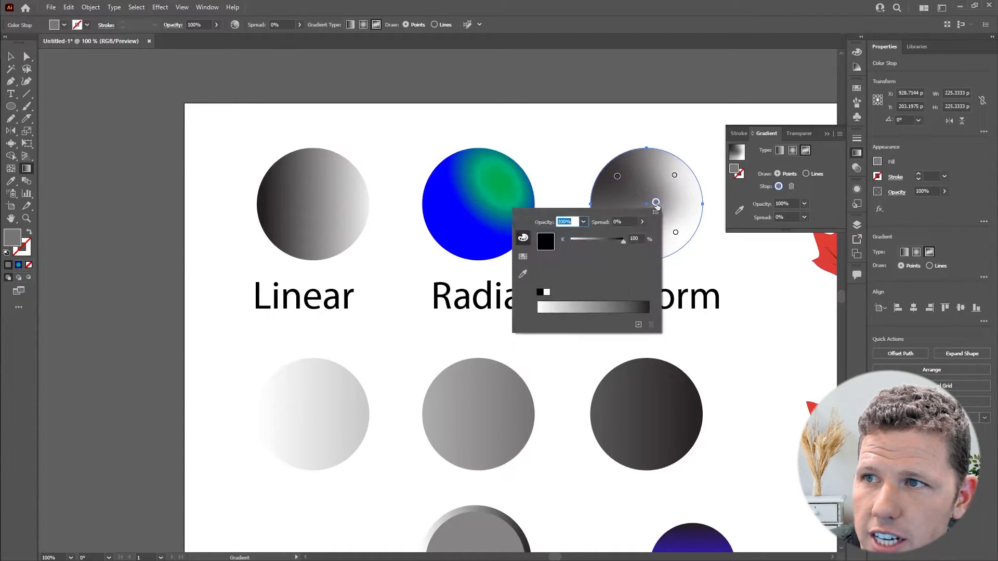
click(656, 214)
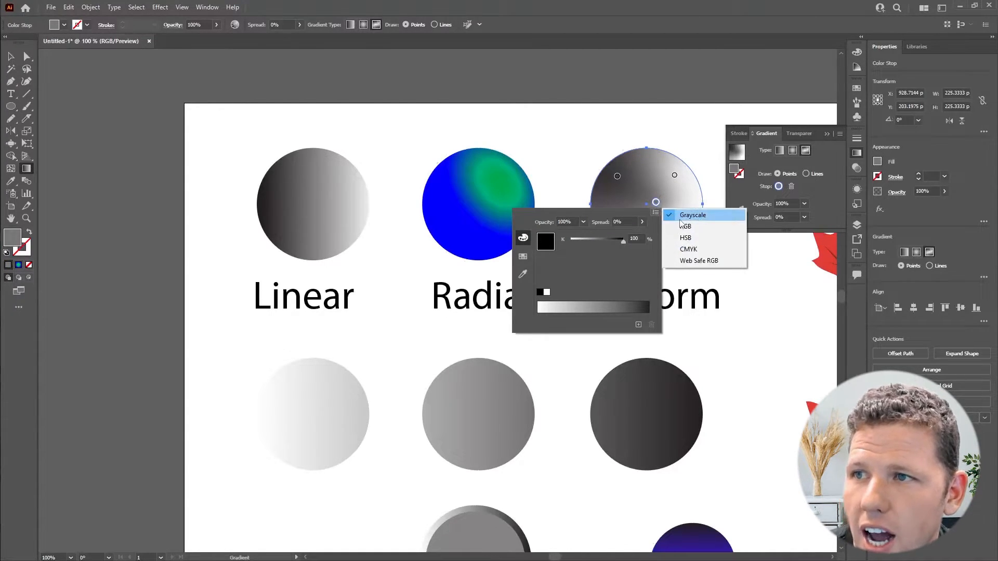
click(681, 215)
click(656, 213)
click(684, 226)
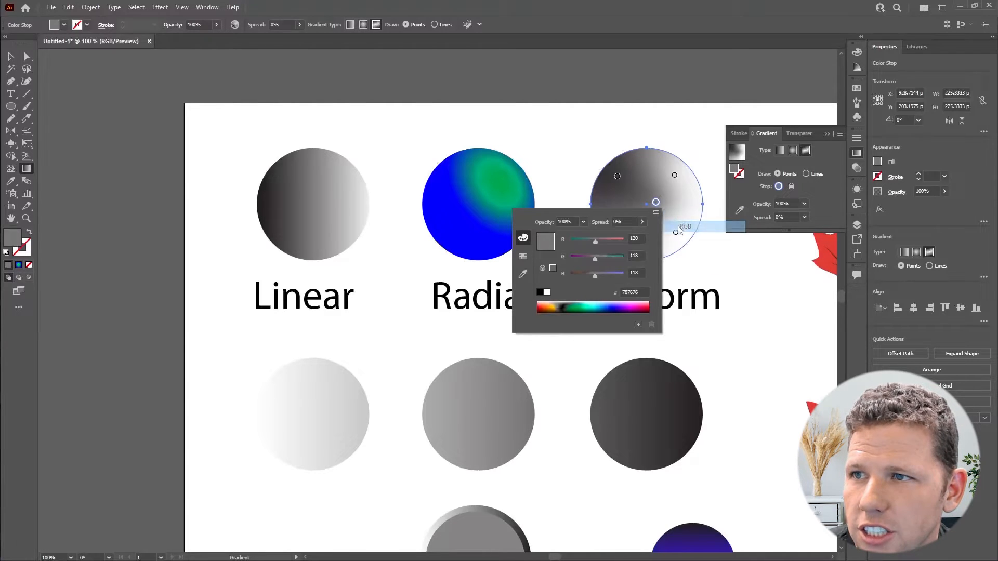
click(609, 306)
click(675, 200)
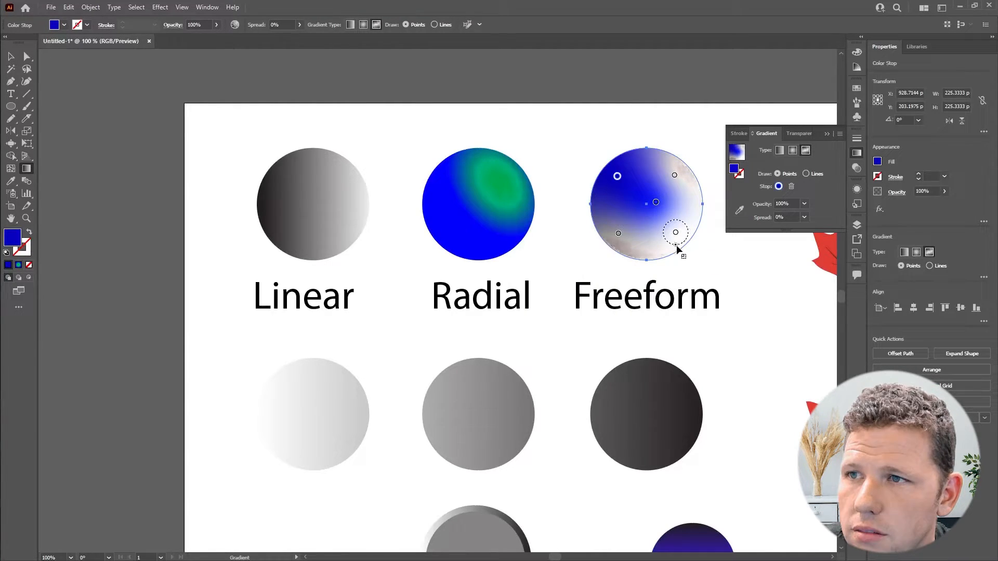
mouse_move(676, 245)
mouse_down()
mouse_move(675, 262)
mouse_move(675, 238)
mouse_up()
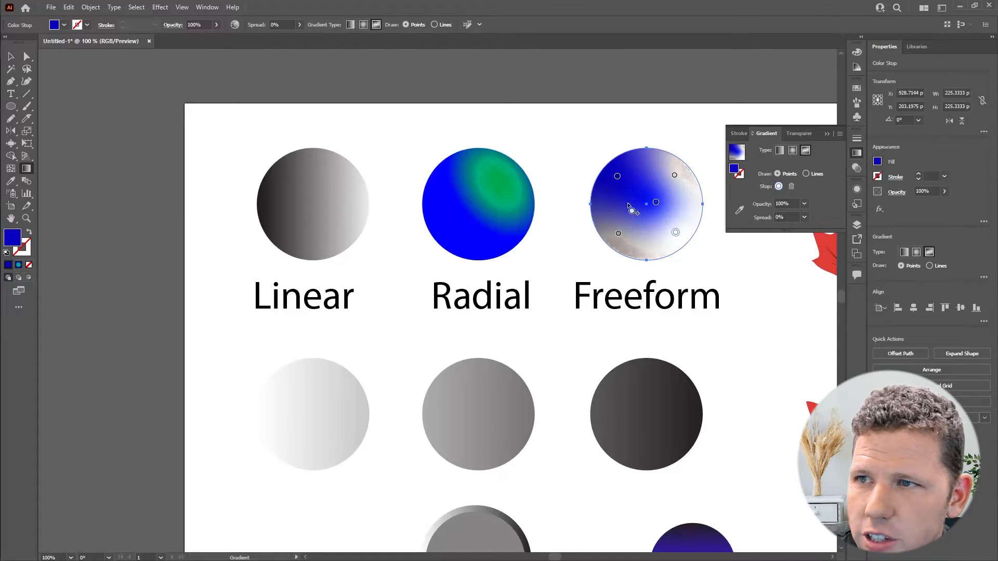
- Add four new color points inside the freeform circle, at its top, left, bottom and right
click(648, 169)
click(619, 202)
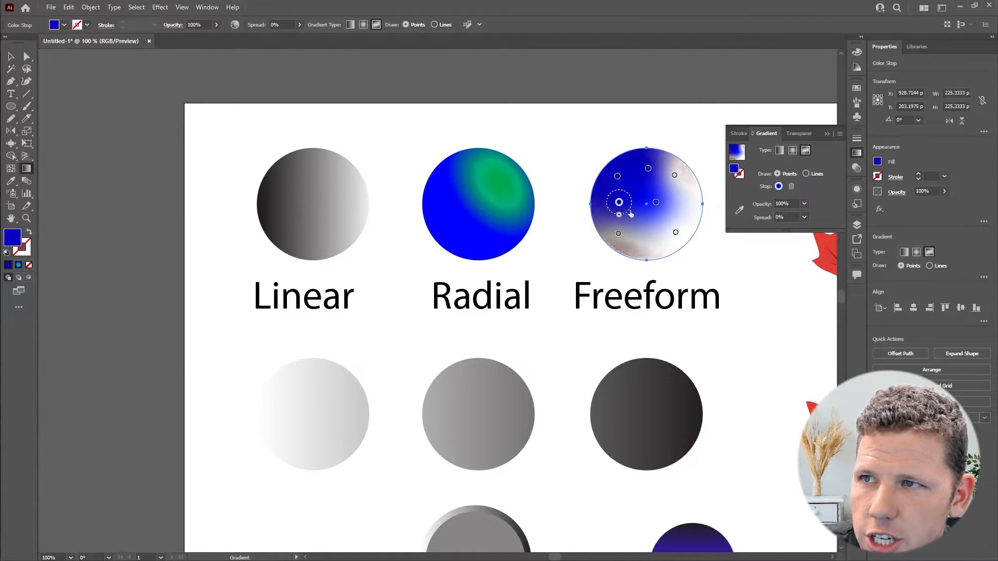
click(647, 230)
click(688, 201)
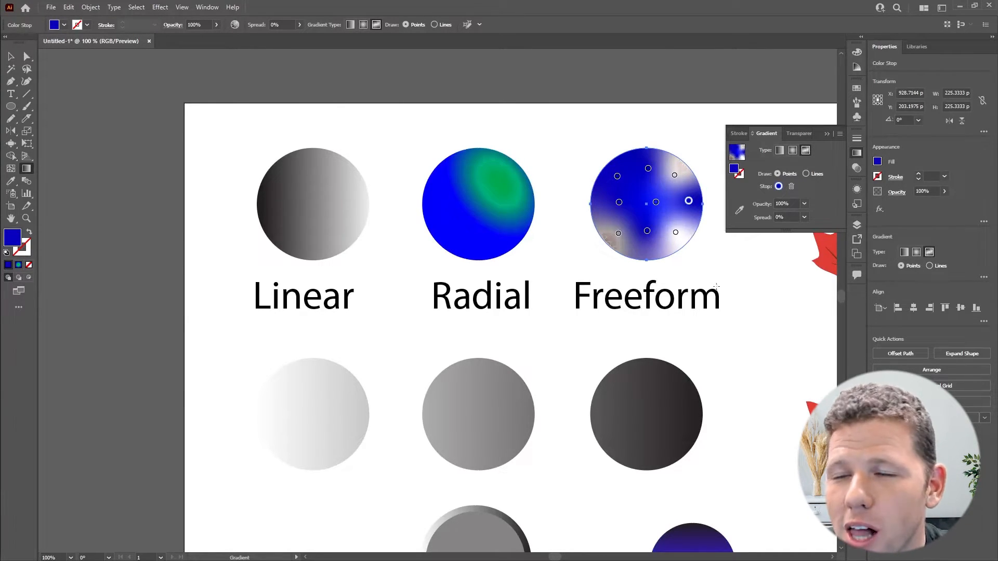
- Select the gradient-filled maple leaf at the top and open its gradient for editing
key(space)
drag(722, 268, 326, 155)
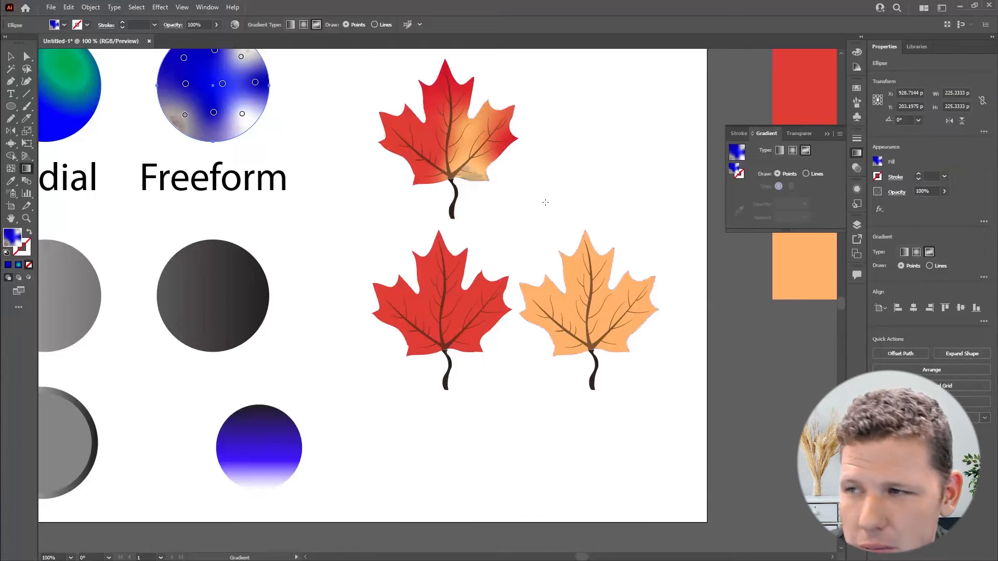
key(v)
click(485, 279)
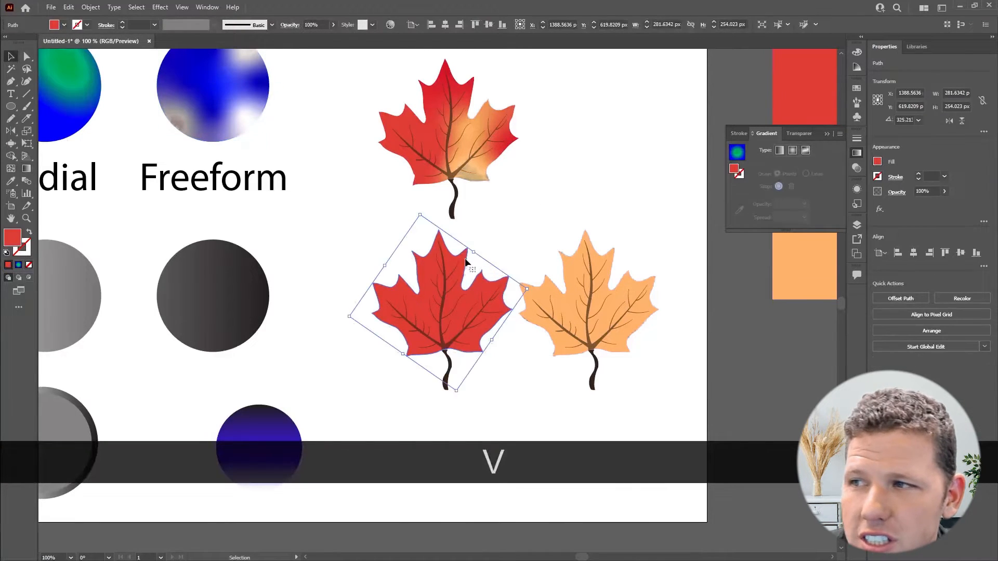
click(480, 140)
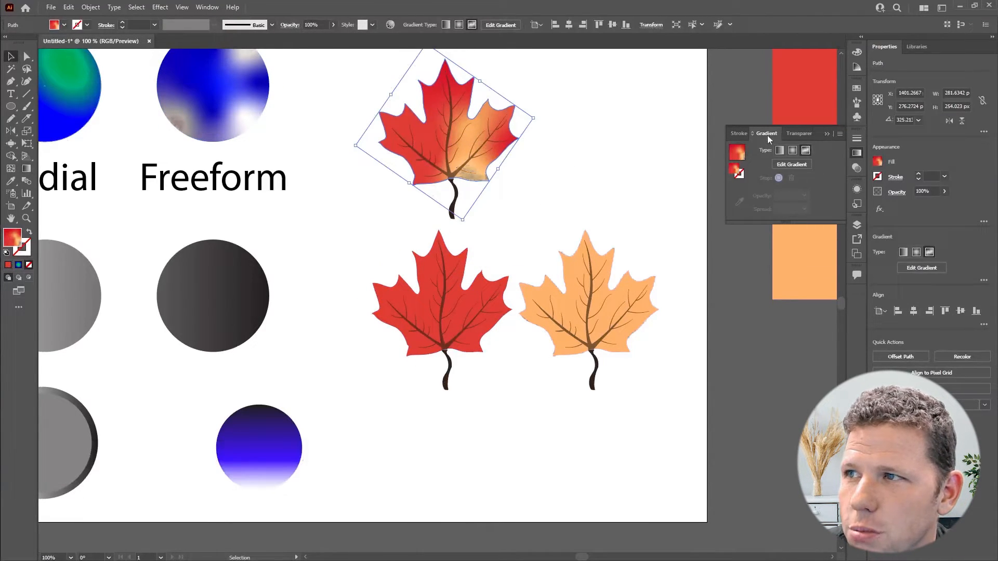
click(786, 165)
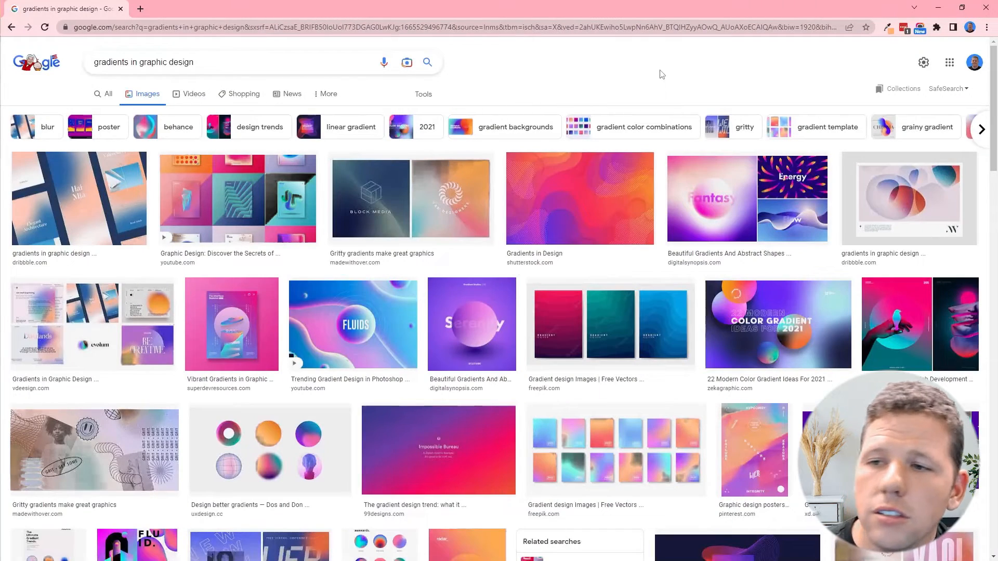
- Switch to the browser and browse the image search results for gradients in graphic design
scroll(658, 195, down, 10)
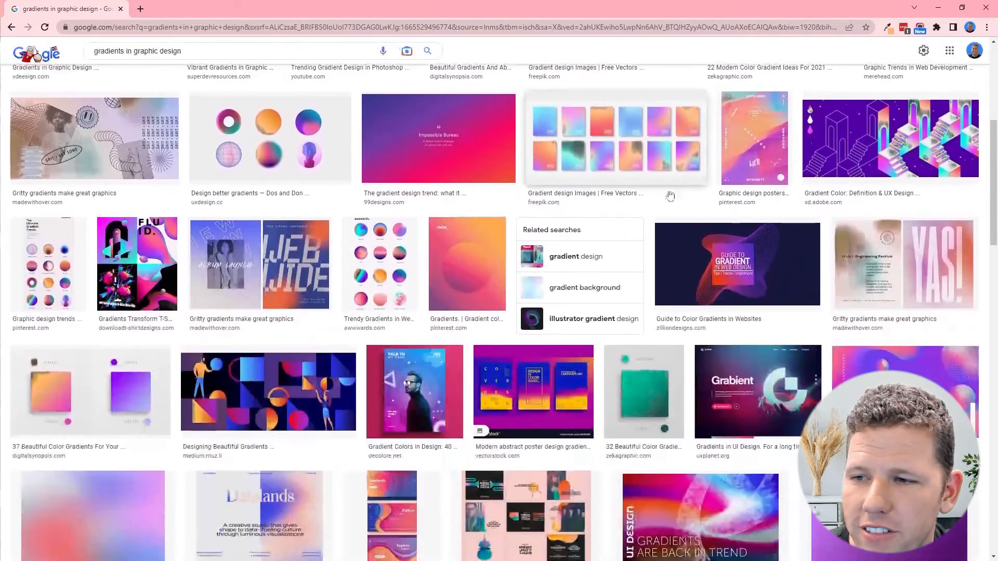
scroll(657, 195, down, 6)
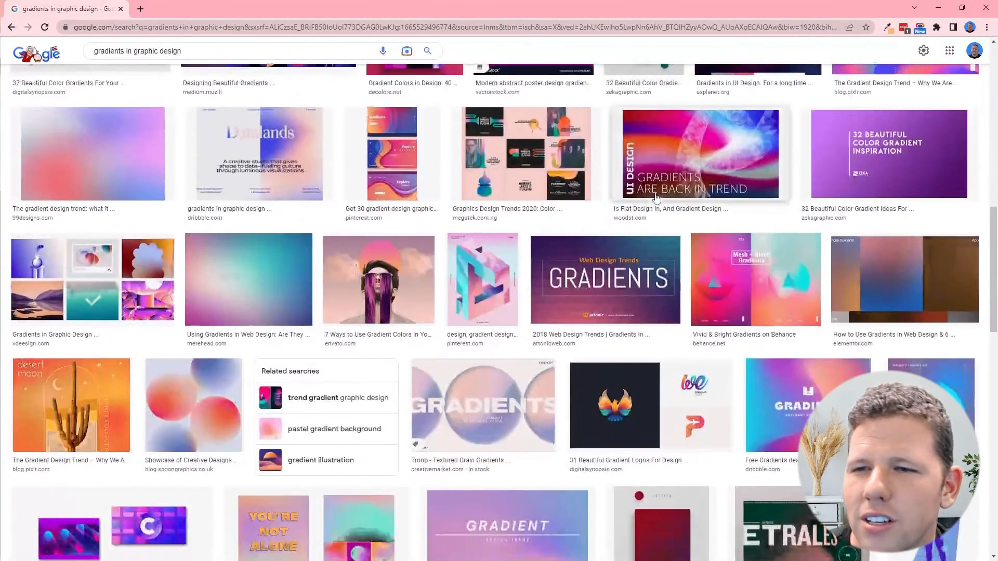
scroll(653, 201, down, 5)
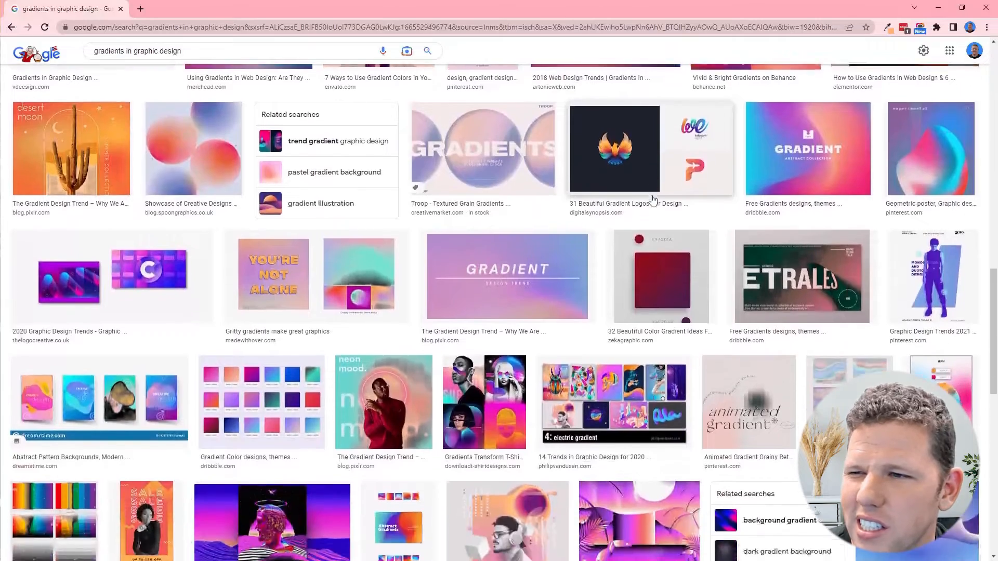
scroll(653, 200, down, 4)
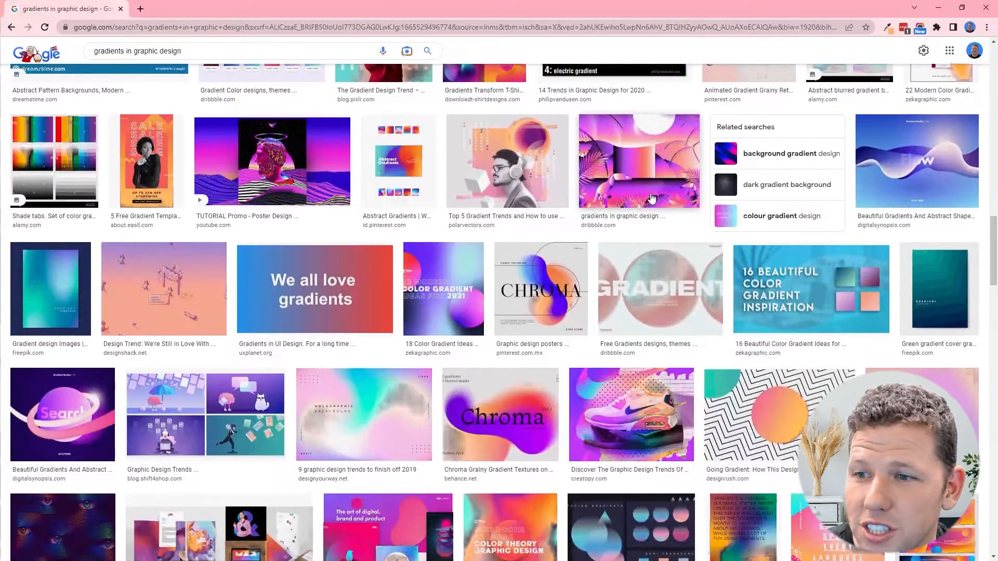
scroll(653, 200, down, 4)
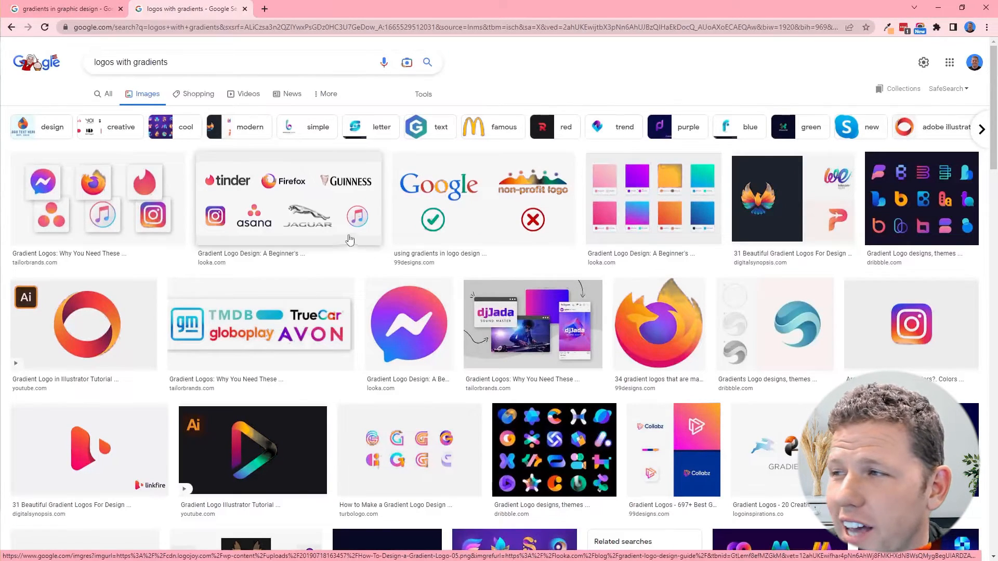
- Preview and close a gradient logo example in the logos with gradients image results, then keep browsing
click(309, 218)
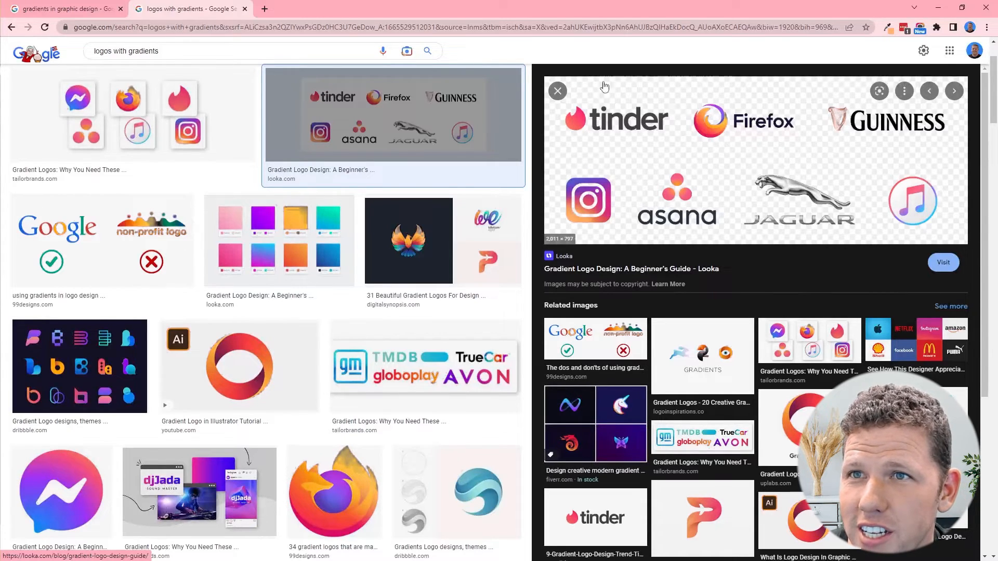
click(557, 91)
scroll(708, 242, down, 2)
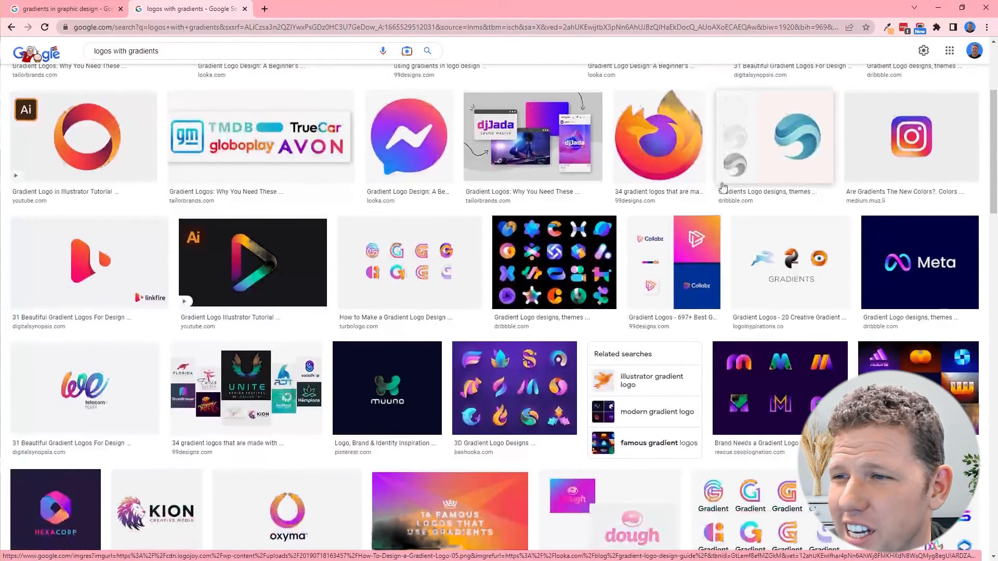